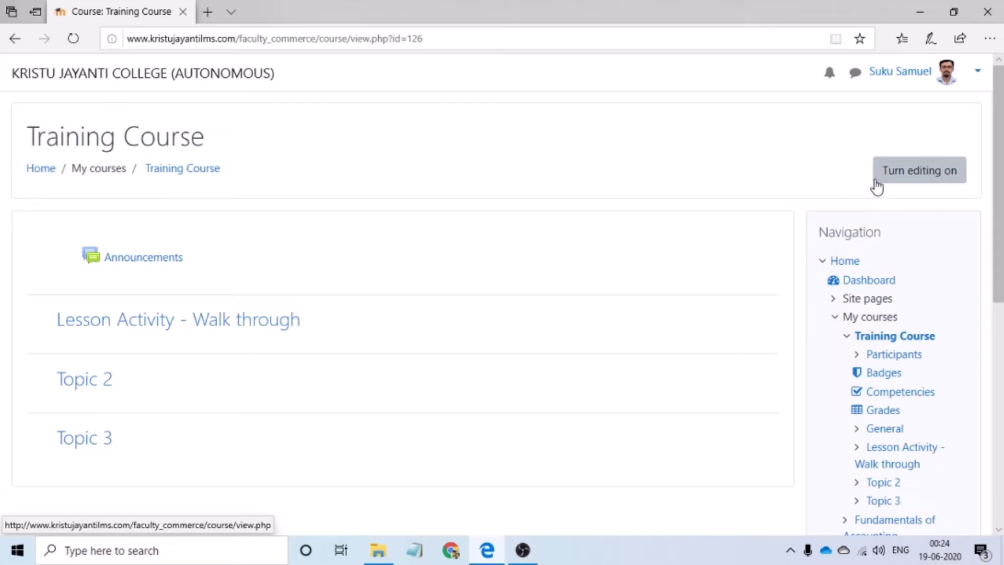
Turn editing on for the Training Course page.
{"action": "left_click", "coordinate": [892, 179]}
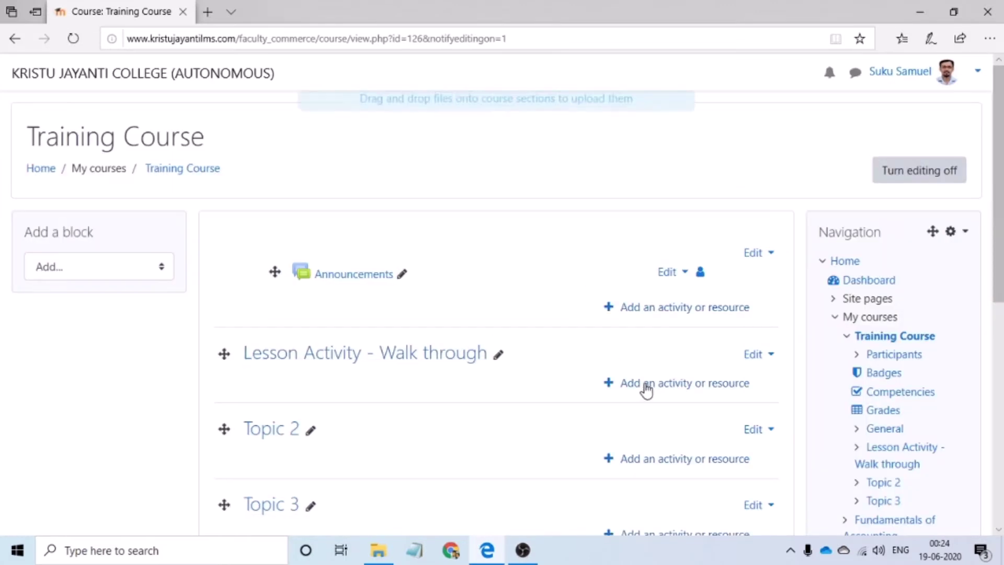
Add a new Lesson activity to the Lesson Activity - Walk through section.
{"action": "left_click", "coordinate": [646, 387]}
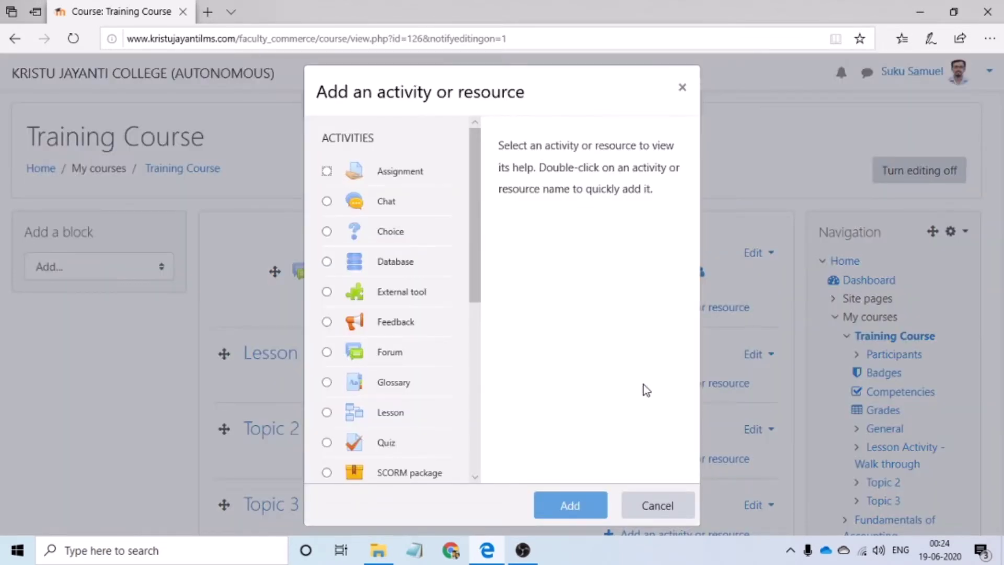
{"action": "left_click", "coordinate": [327, 414]}
{"action": "left_click", "coordinate": [570, 506]}
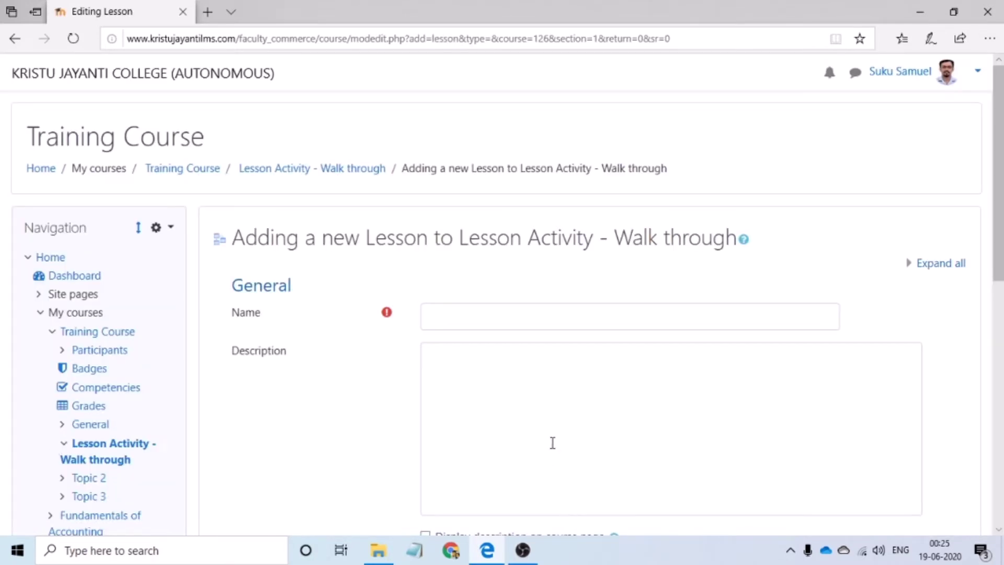
Name the lesson 'Configuration of Lesson Activity', correcting the typo.
{"action": "scroll", "coordinate": [547, 419], "scroll_direction": "down", "scroll_amount": 1}
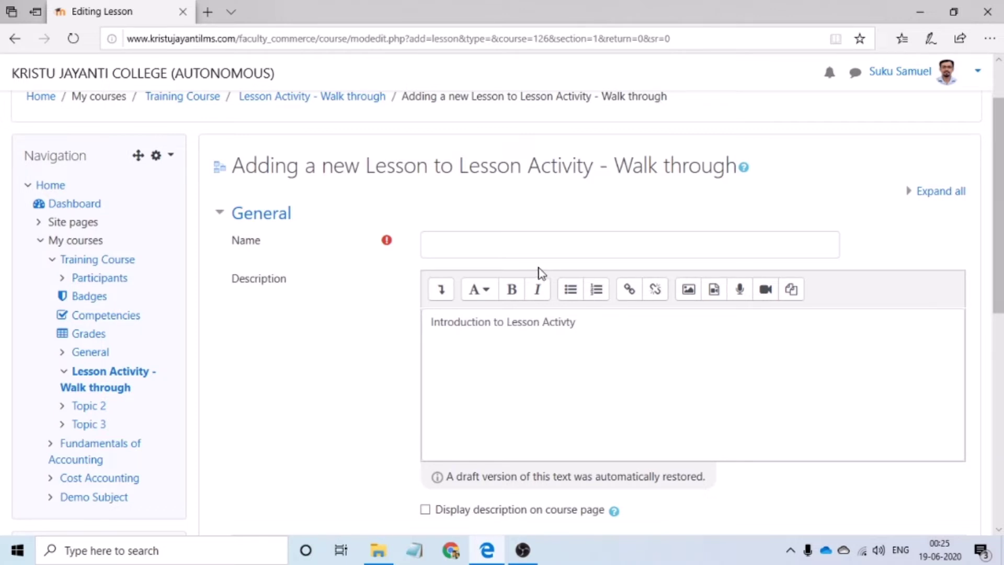
{"action": "left_click", "coordinate": [558, 254]}
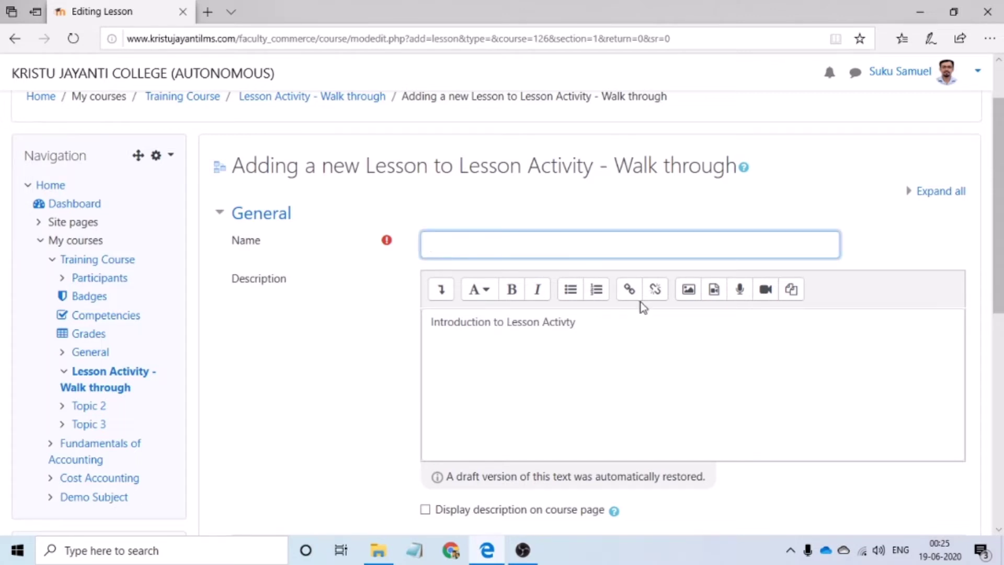
{"action": "type", "text": "Configuration "}
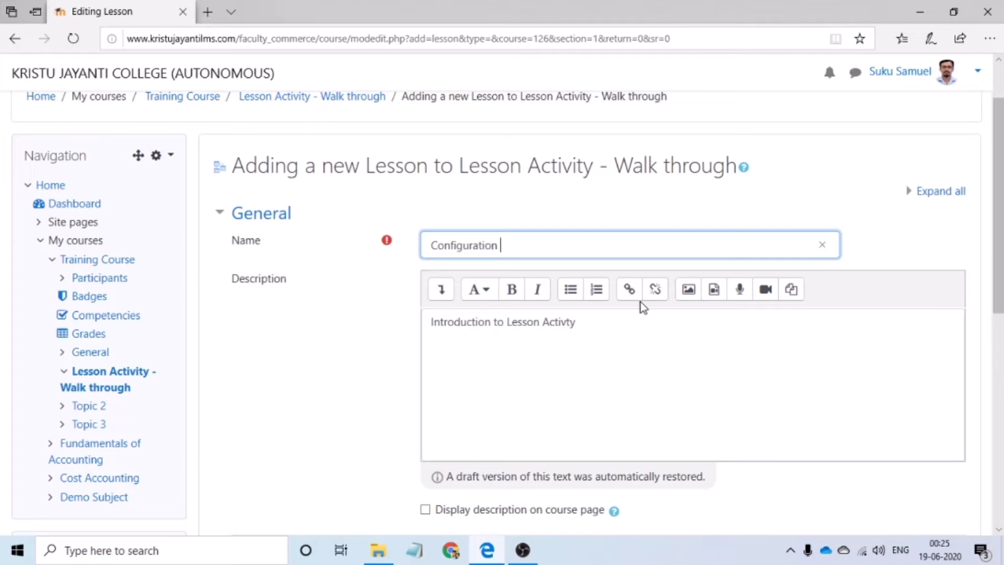
{"action": "type", "text": "of Lession Acvity"}
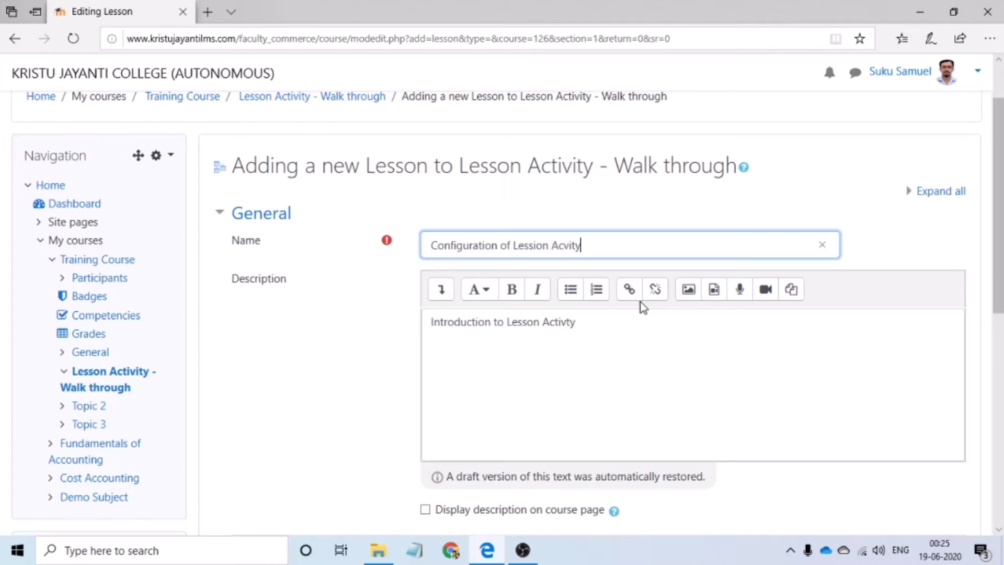
{"action": "key", "text": "BackSpace"}
{"action": "key", "text": "BackSpace"}
{"action": "key", "text": "BackSpace"}
{"action": "key", "text": "BackSpace"}
{"action": "type", "text": "tivity"}
{"action": "key", "text": "Tab"}
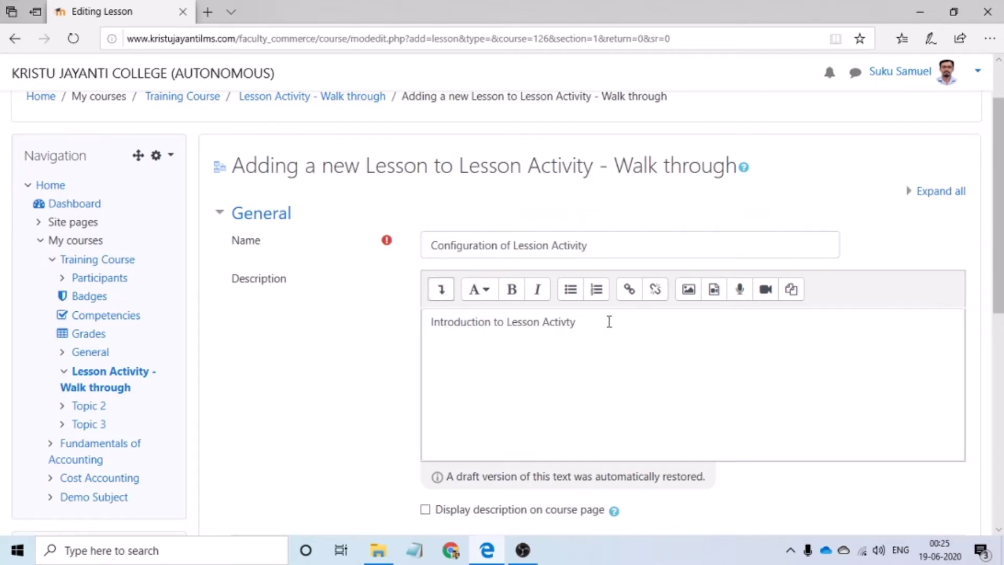
Replace the description with 'Lesson Activity Configuration in LMS'.
{"action": "scroll", "coordinate": [630, 329], "scroll_direction": "down", "scroll_amount": 1}
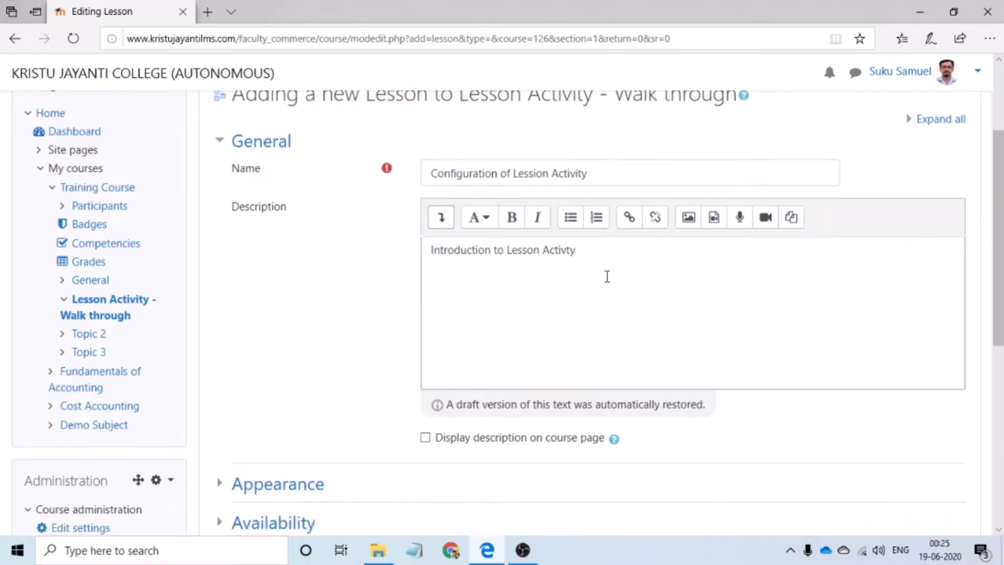
{"action": "left_click_drag", "start_coordinate": [575, 250], "coordinate": [518, 250]}
{"action": "left_click", "coordinate": [611, 174]}
{"action": "key", "text": "ctrl+Left"}
{"action": "key", "text": "shift+Home"}
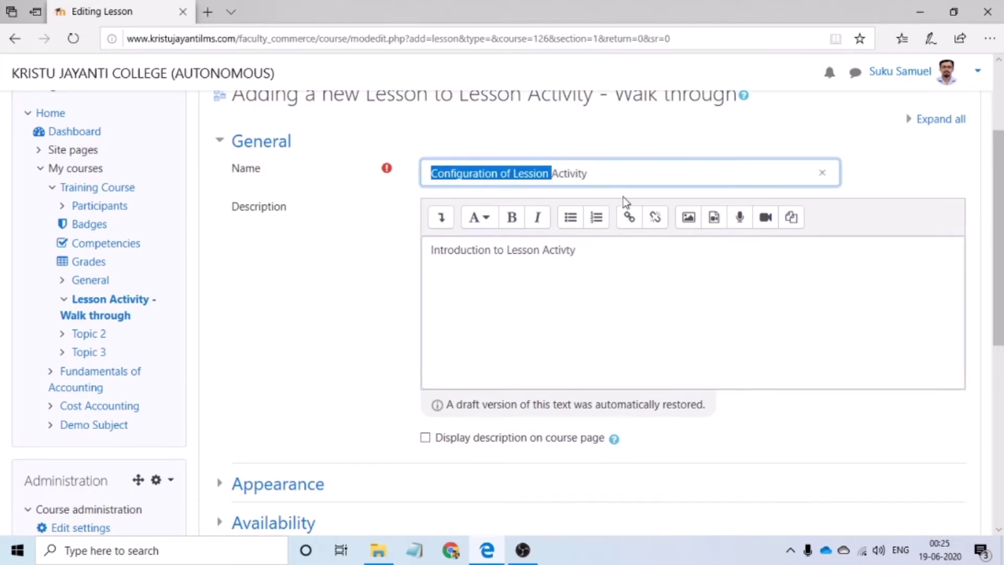
{"action": "left_click", "coordinate": [621, 259]}
{"action": "key", "text": "shift+Home"}
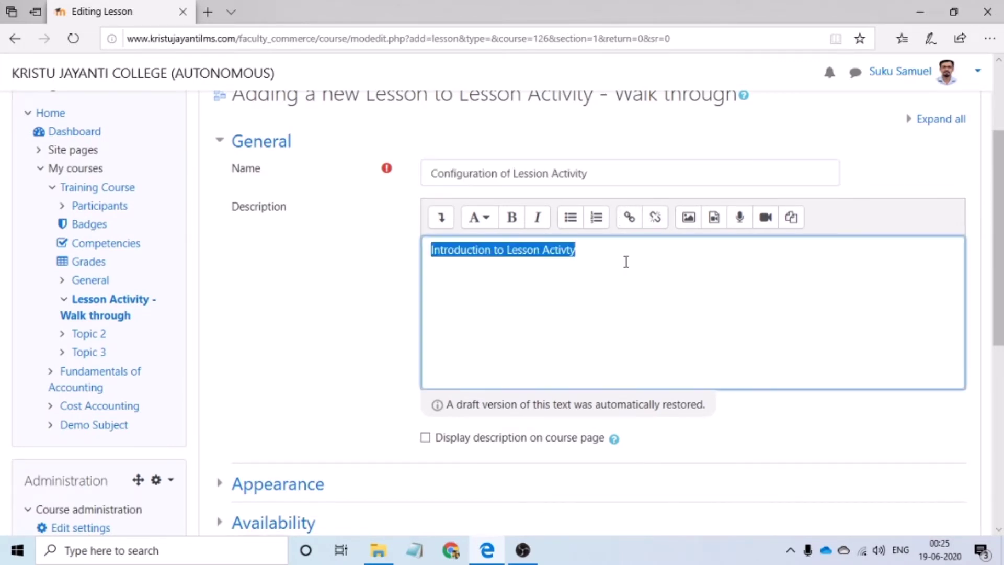
{"action": "type", "text": "Lesson Activity Configuration"}
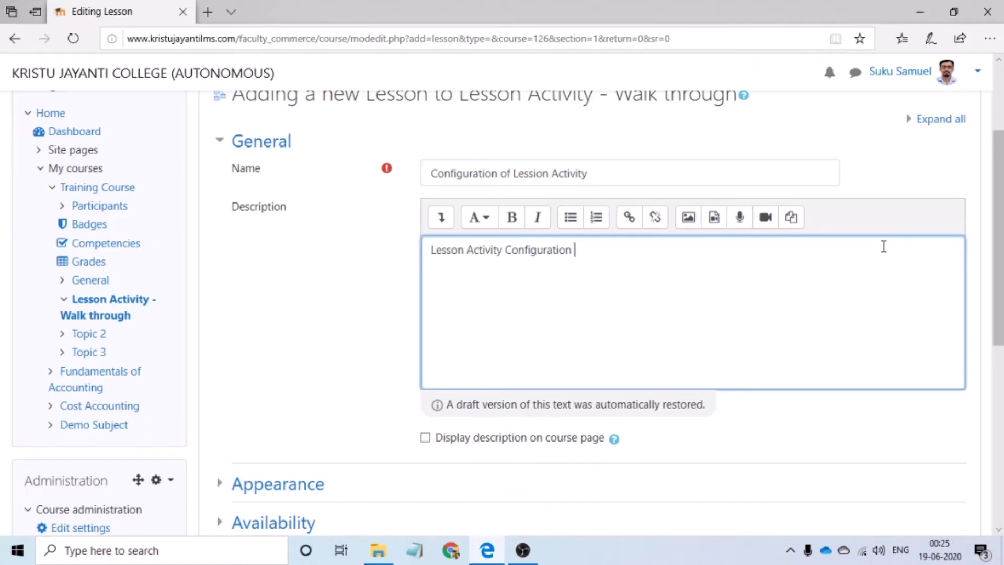
{"action": "type", "text": "in LMS"}
{"action": "key", "text": "BackSpace"}
{"action": "type", "text": "MS"}
{"action": "scroll", "coordinate": [698, 251], "scroll_direction": "down", "scroll_amount": 1}
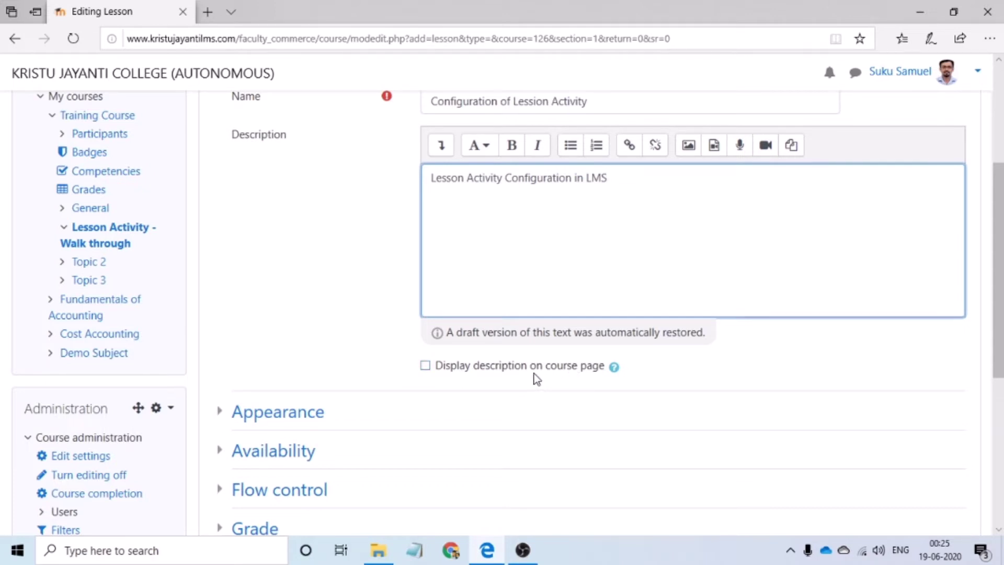
Enable 'Display description on course page'.
{"action": "left_click", "coordinate": [425, 366]}
{"action": "scroll", "coordinate": [427, 374], "scroll_direction": "down", "scroll_amount": 1}
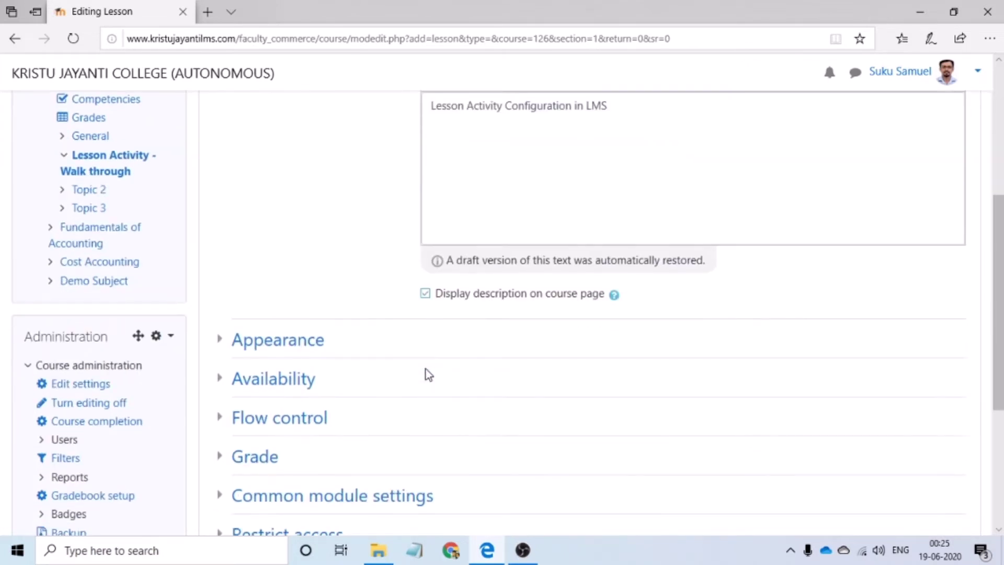
{"action": "scroll", "coordinate": [428, 374], "scroll_direction": "down", "scroll_amount": 1}
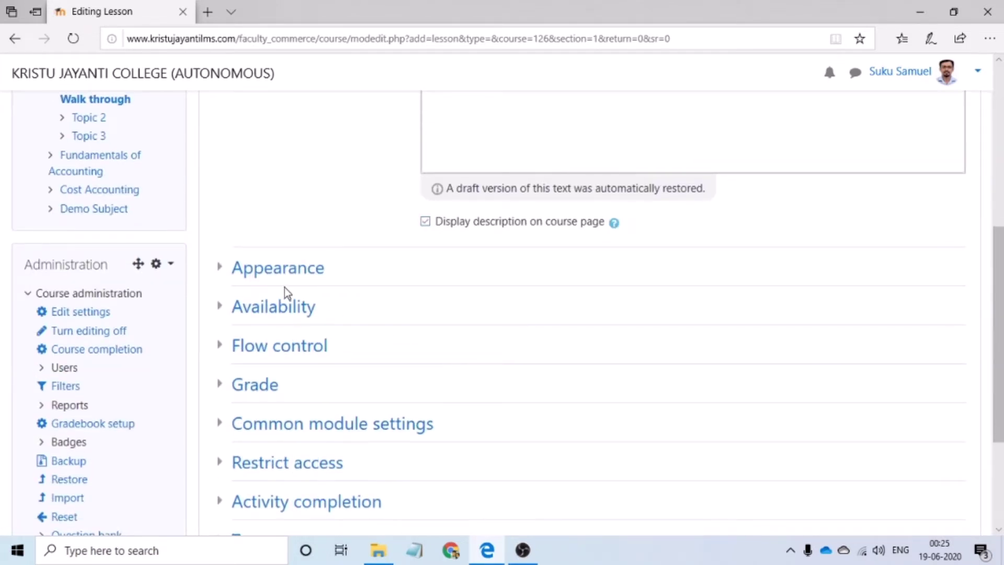
Expand all Appearance settings and view the Progress bar help.
{"action": "left_click", "coordinate": [285, 273]}
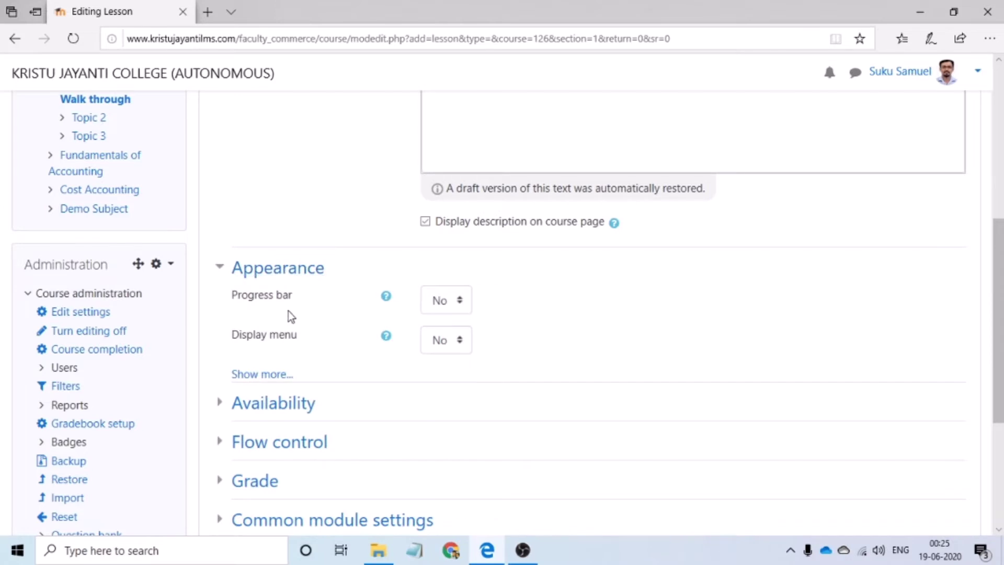
{"action": "left_click", "coordinate": [274, 375]}
{"action": "scroll", "coordinate": [274, 375], "scroll_direction": "down", "scroll_amount": 2}
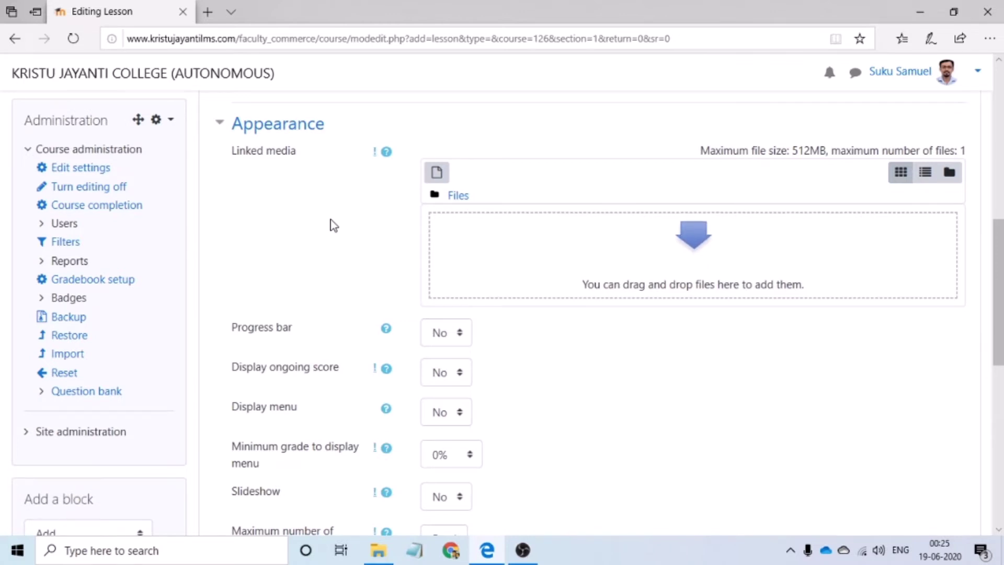
{"action": "scroll", "coordinate": [335, 226], "scroll_direction": "down", "scroll_amount": 1}
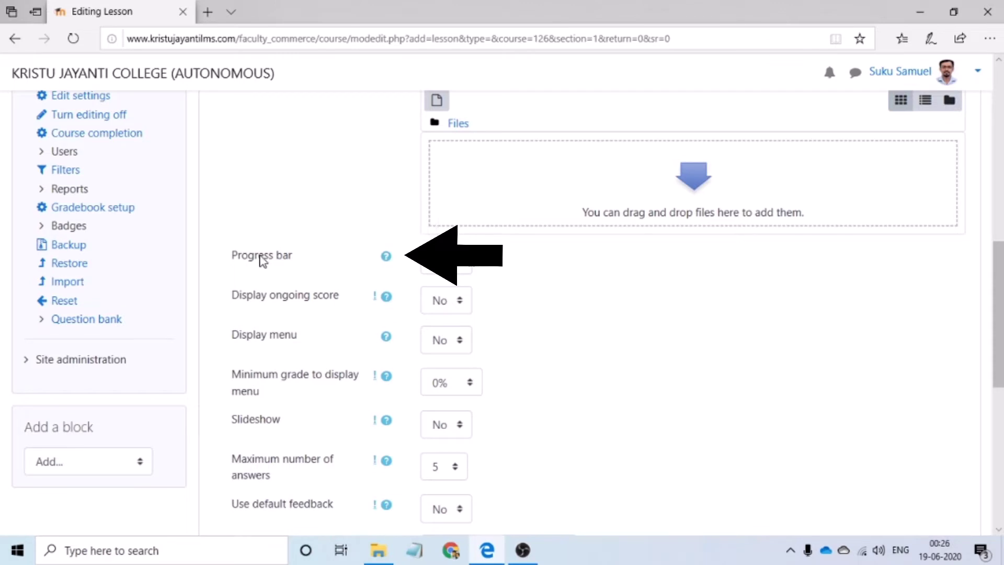
{"action": "left_click", "coordinate": [387, 257]}
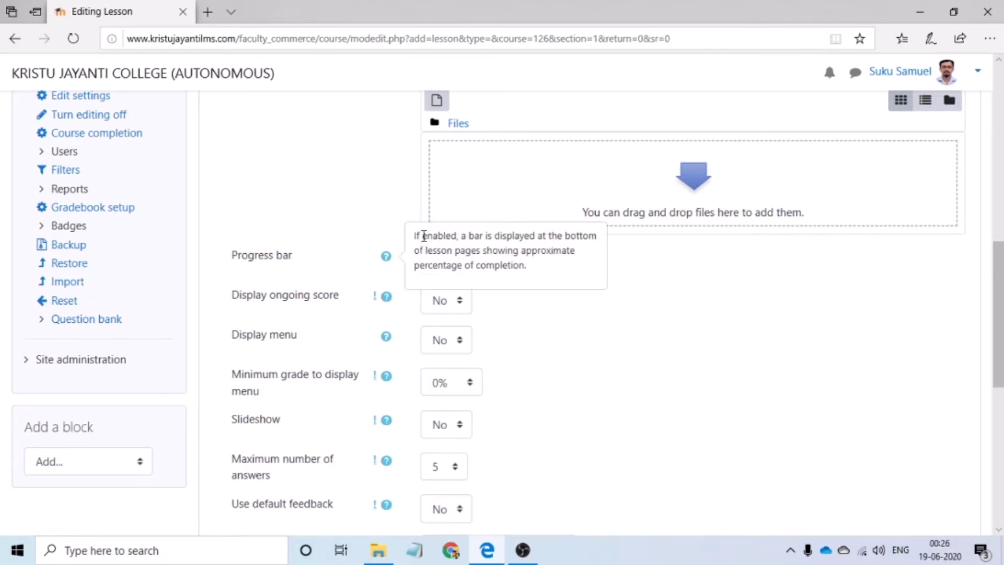
Set Progress bar and Display ongoing score to Yes.
{"action": "scroll", "coordinate": [424, 235], "scroll_direction": "down", "scroll_amount": 1}
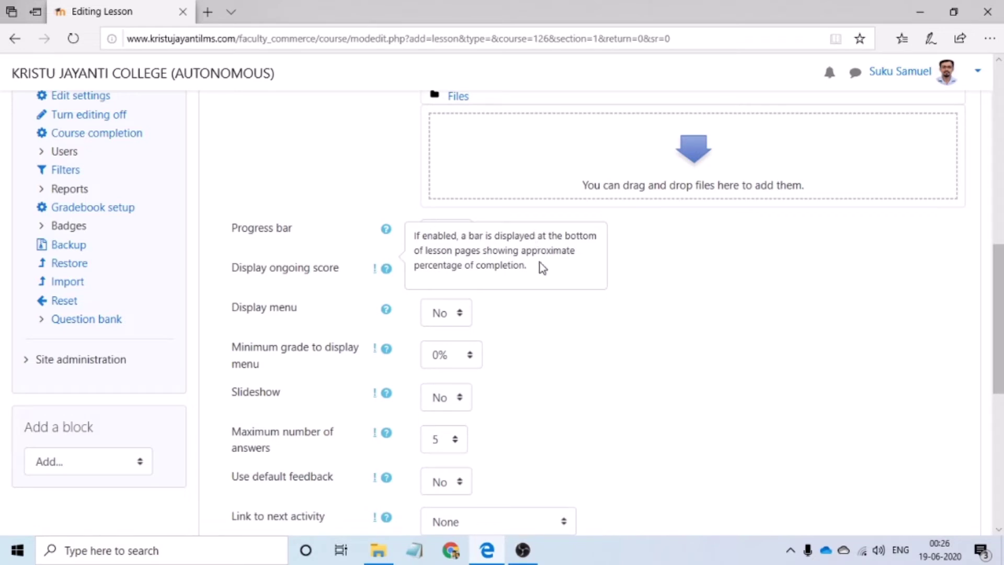
{"action": "left_click", "coordinate": [718, 289]}
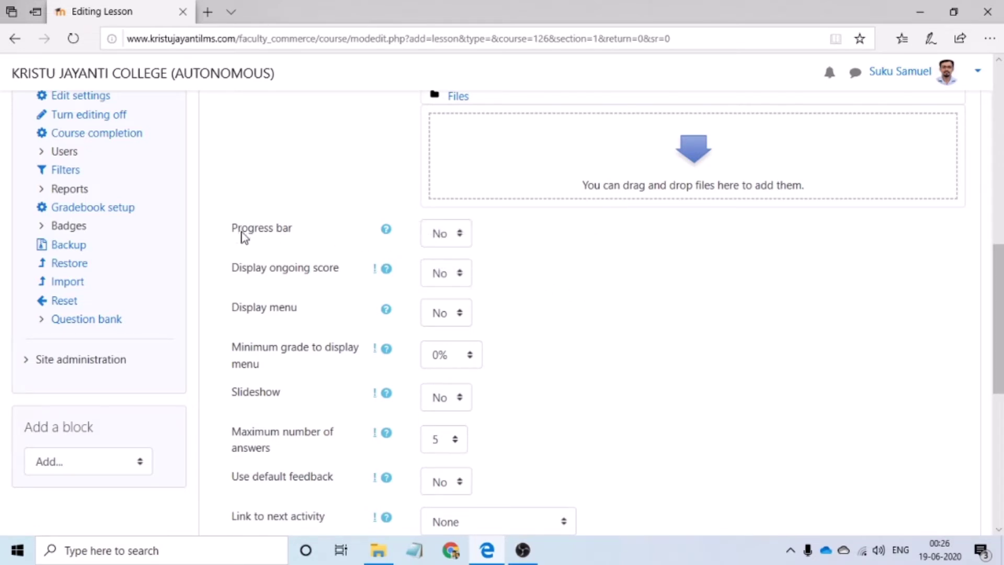
{"action": "left_click", "coordinate": [431, 243]}
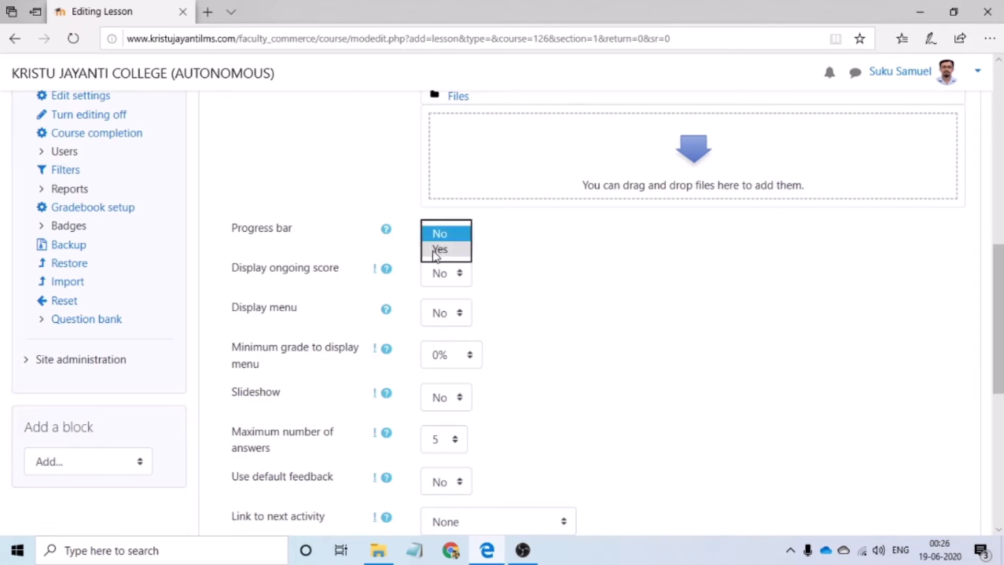
{"action": "left_click", "coordinate": [437, 250]}
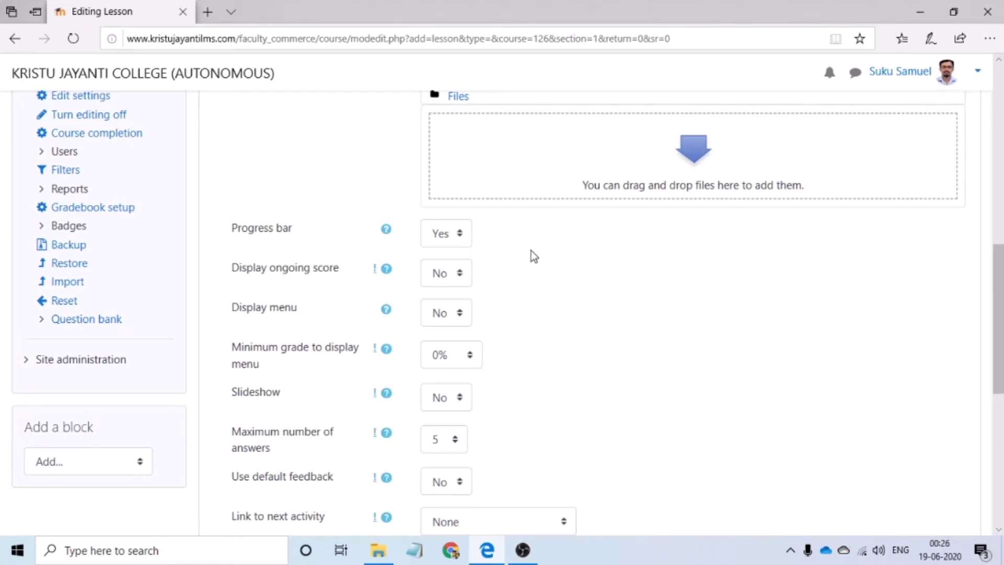
{"action": "scroll", "coordinate": [530, 254], "scroll_direction": "down", "scroll_amount": 1}
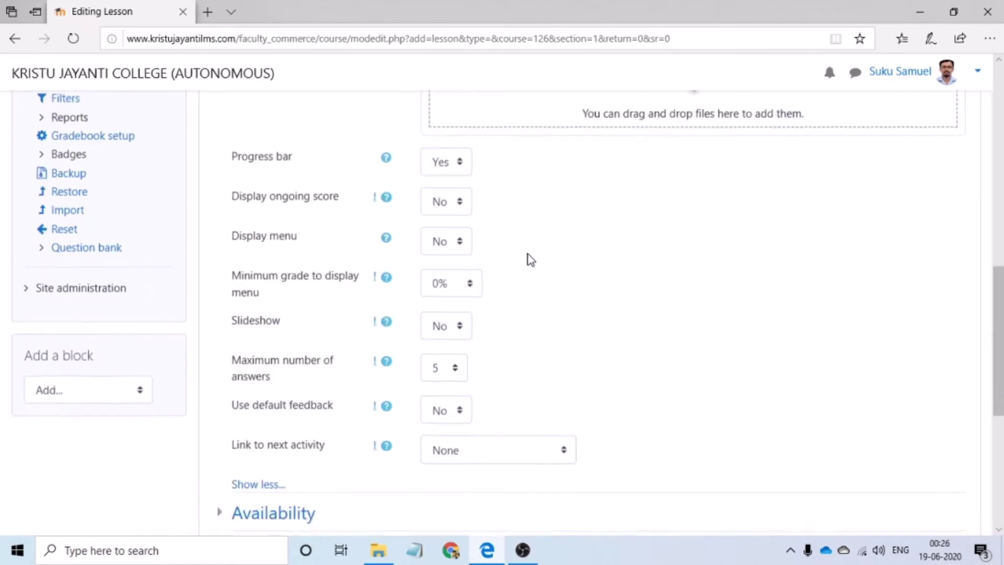
{"action": "left_click", "coordinate": [435, 209]}
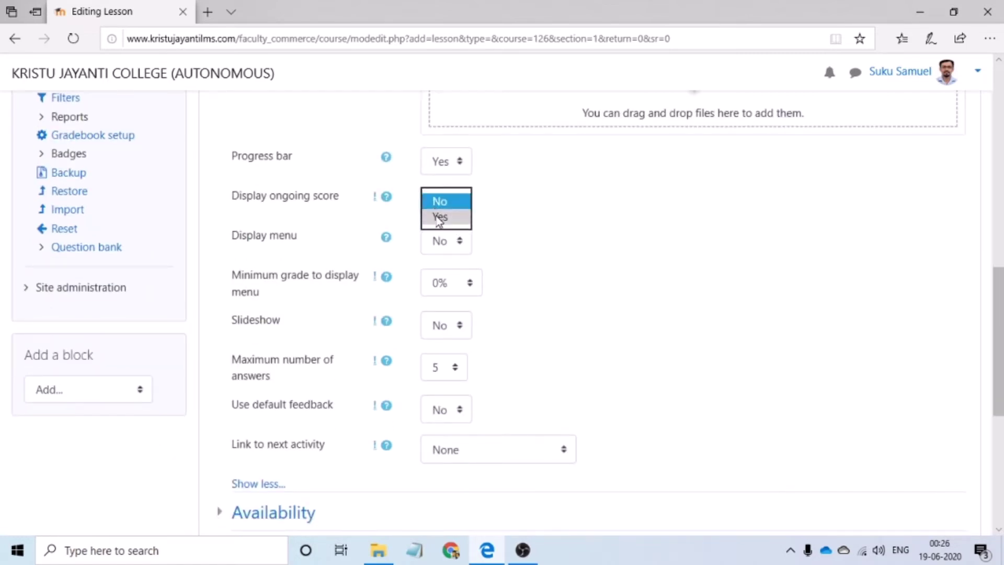
{"action": "left_click", "coordinate": [436, 216]}
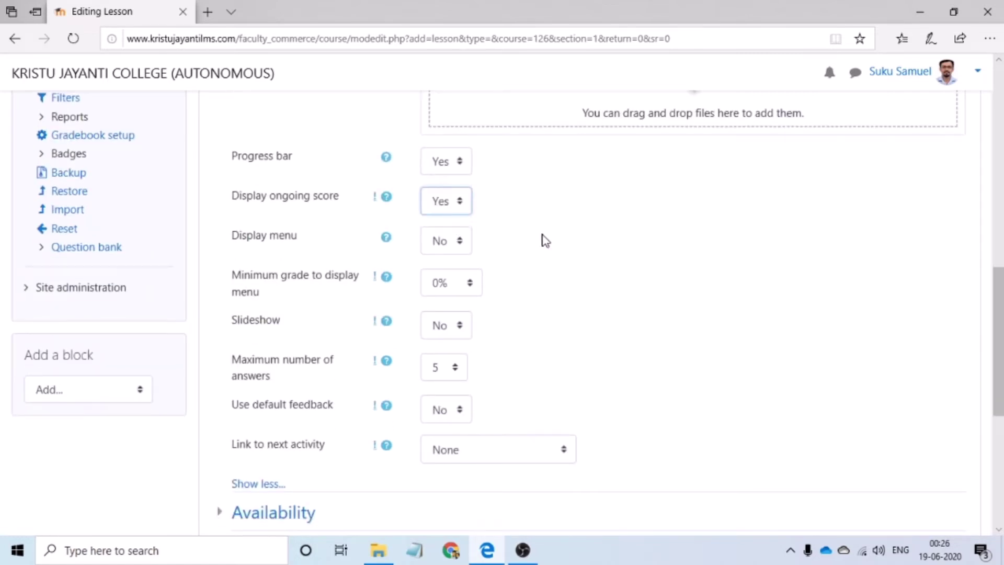
Set Display menu to Yes and check the maximum number of answers help.
{"action": "left_click", "coordinate": [443, 251]}
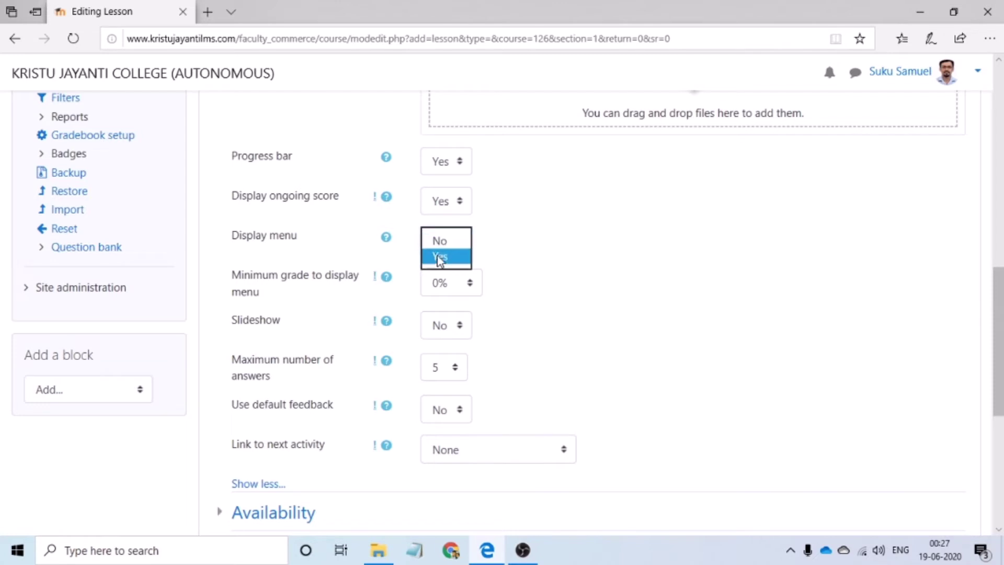
{"action": "left_click", "coordinate": [441, 259]}
{"action": "left_click", "coordinate": [581, 283]}
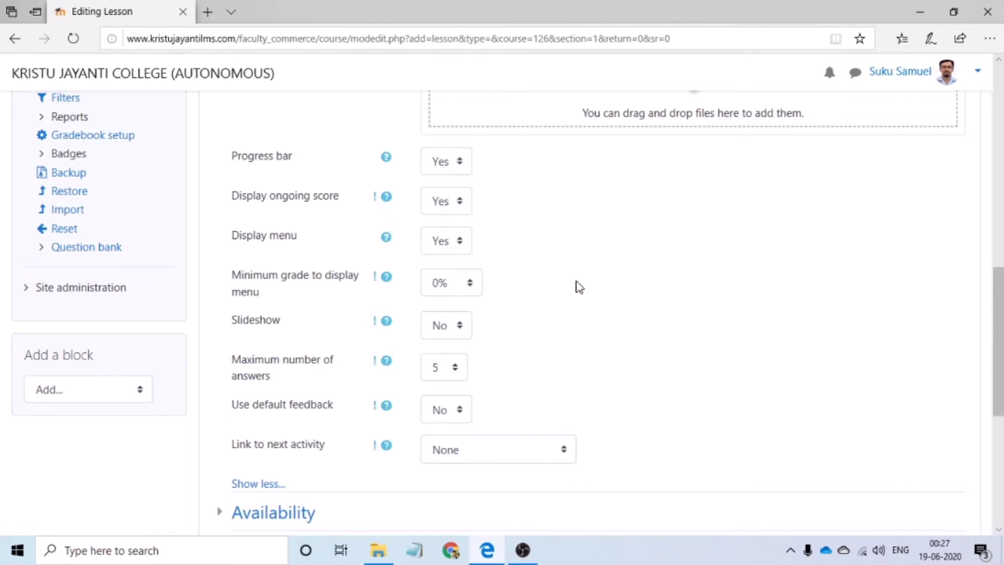
{"action": "scroll", "coordinate": [544, 313], "scroll_direction": "down", "scroll_amount": 1}
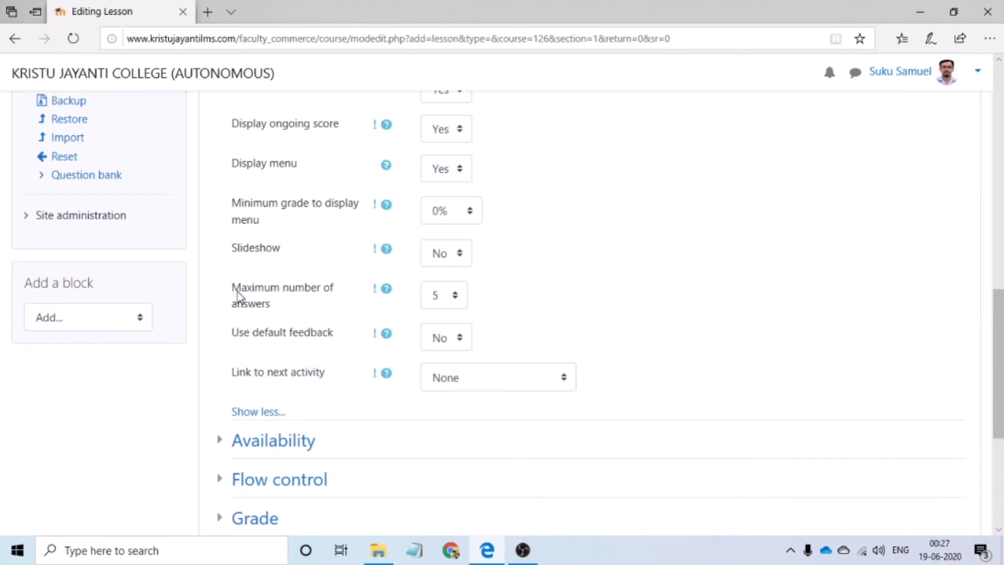
{"action": "left_click_drag", "start_coordinate": [236, 298], "coordinate": [328, 311]}
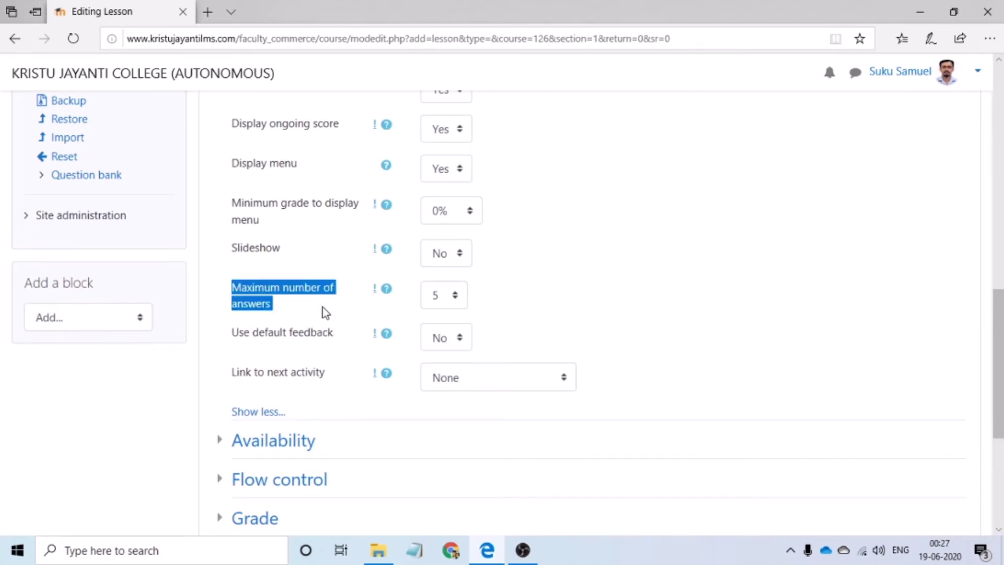
{"action": "left_click", "coordinate": [395, 296]}
{"action": "left_click", "coordinate": [625, 238]}
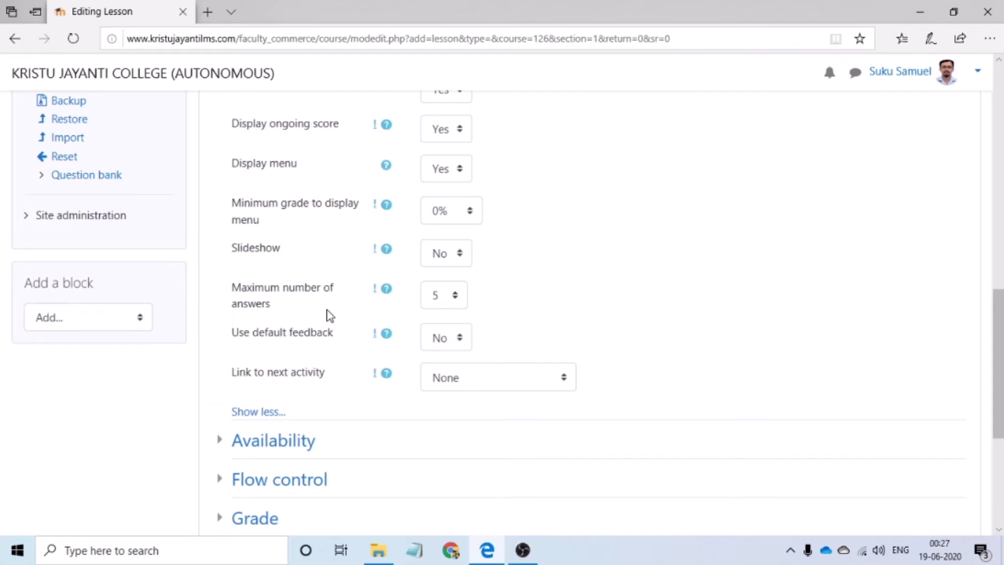
Leave Link to next activity set to None.
{"action": "scroll", "coordinate": [691, 170], "scroll_direction": "down", "scroll_amount": 4}
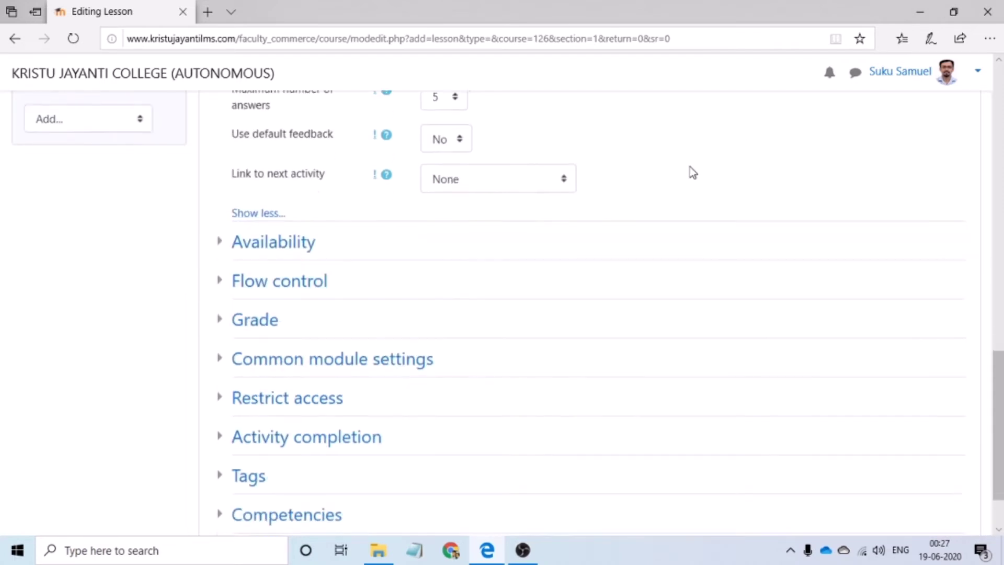
{"action": "left_click", "coordinate": [470, 175]}
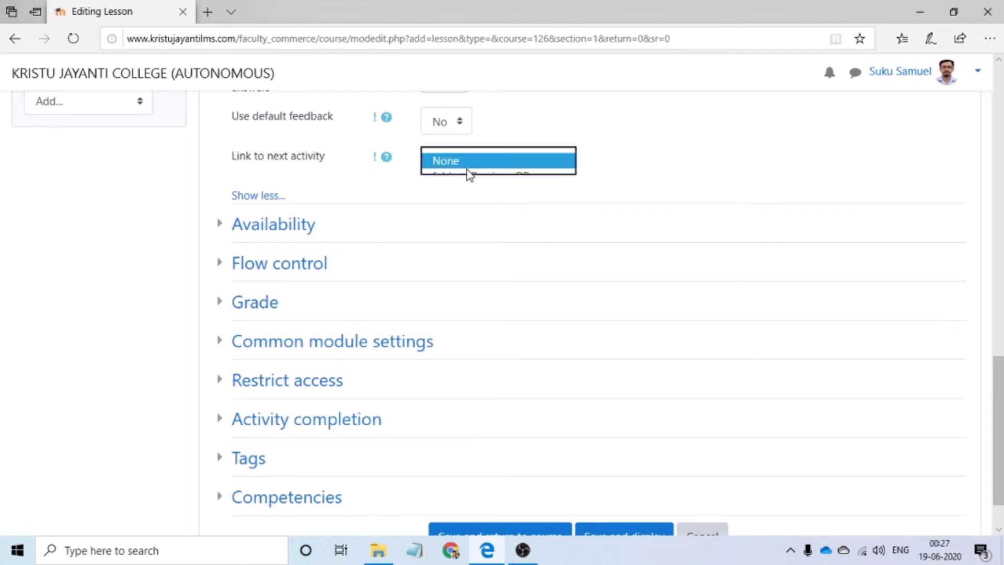
{"action": "left_click", "coordinate": [253, 163]}
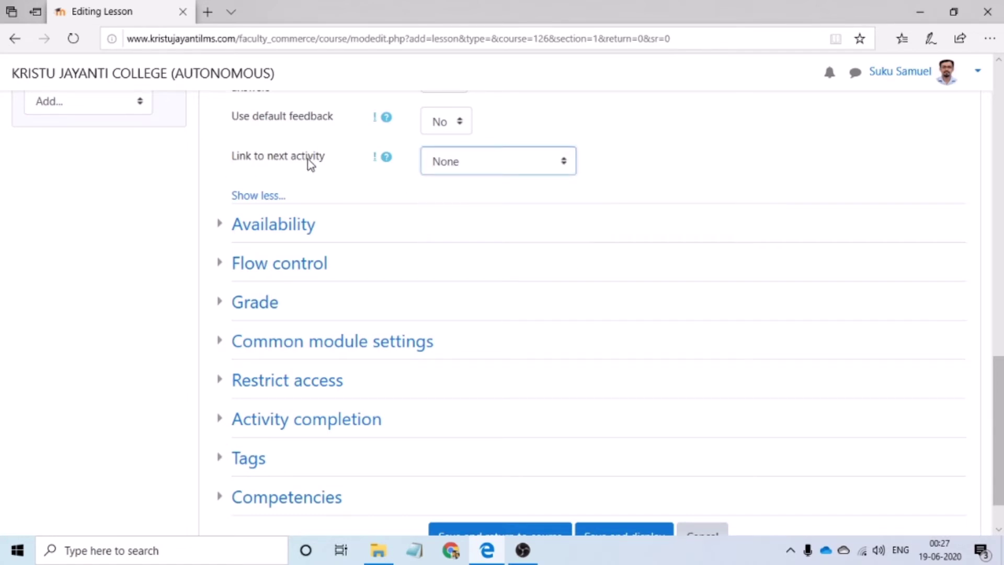
{"action": "scroll", "coordinate": [305, 177], "scroll_direction": "down", "scroll_amount": 2}
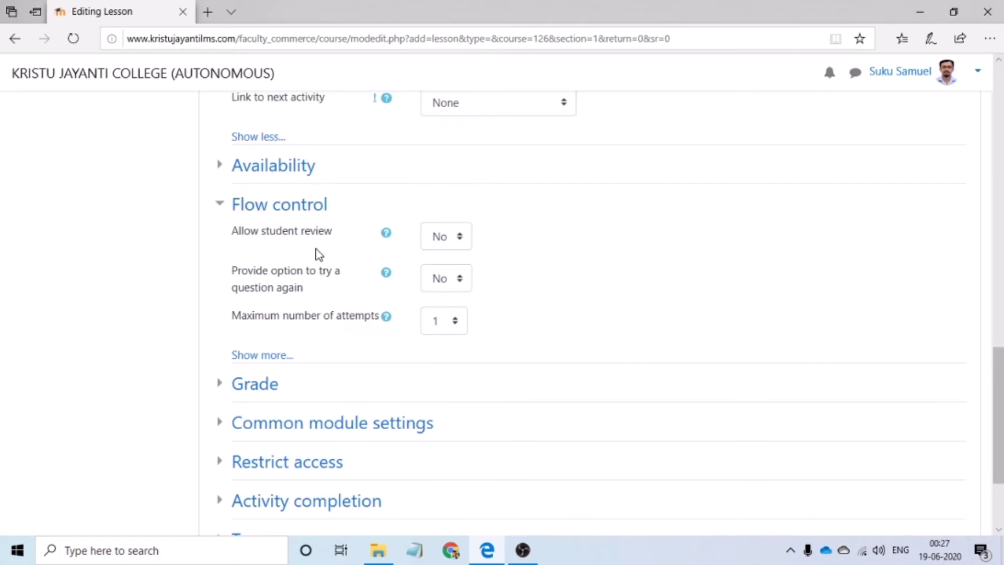
Set Allow student review to Yes.
{"action": "left_click", "coordinate": [449, 244]}
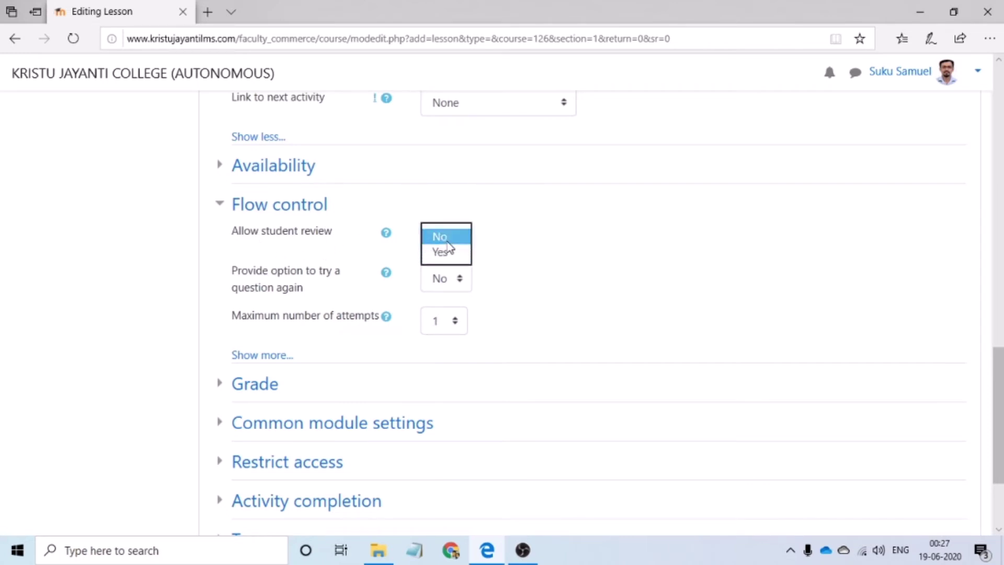
{"action": "left_click", "coordinate": [445, 255]}
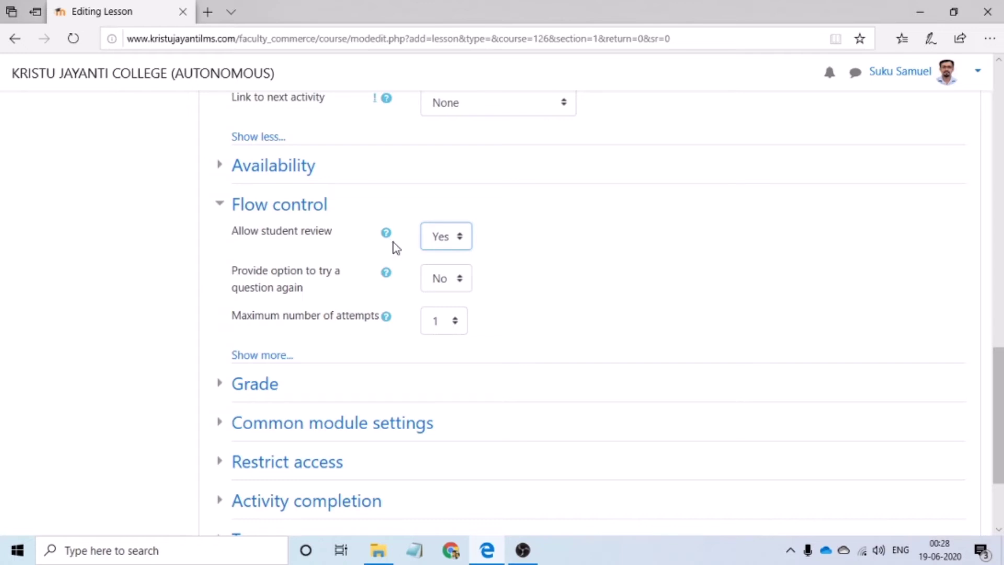
{"action": "left_click", "coordinate": [606, 247]}
{"action": "scroll", "coordinate": [601, 247], "scroll_direction": "down", "scroll_amount": 1}
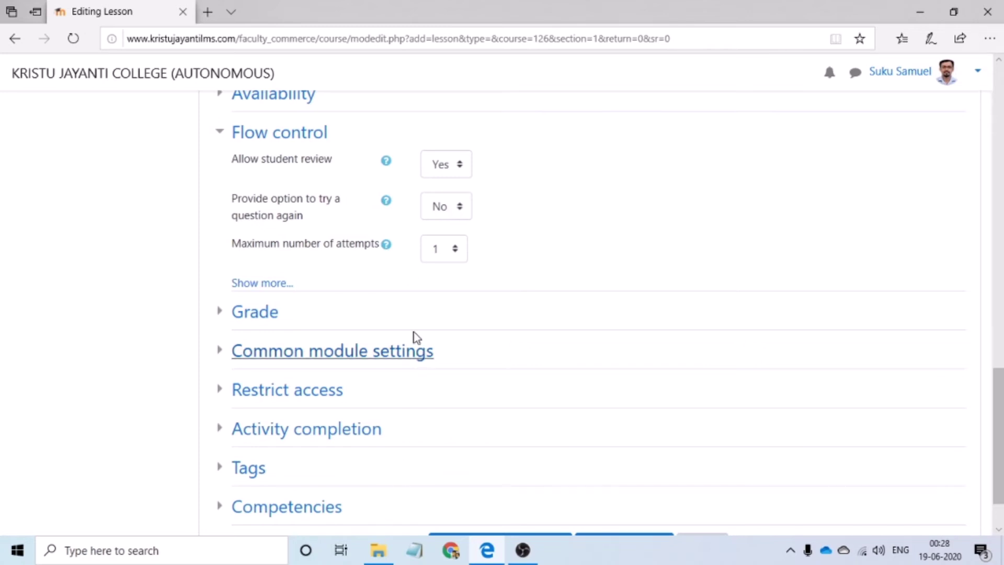
Allow students to try a question again, with a maximum of 10 attempts.
{"action": "left_click_drag", "start_coordinate": [256, 200], "coordinate": [391, 213]}
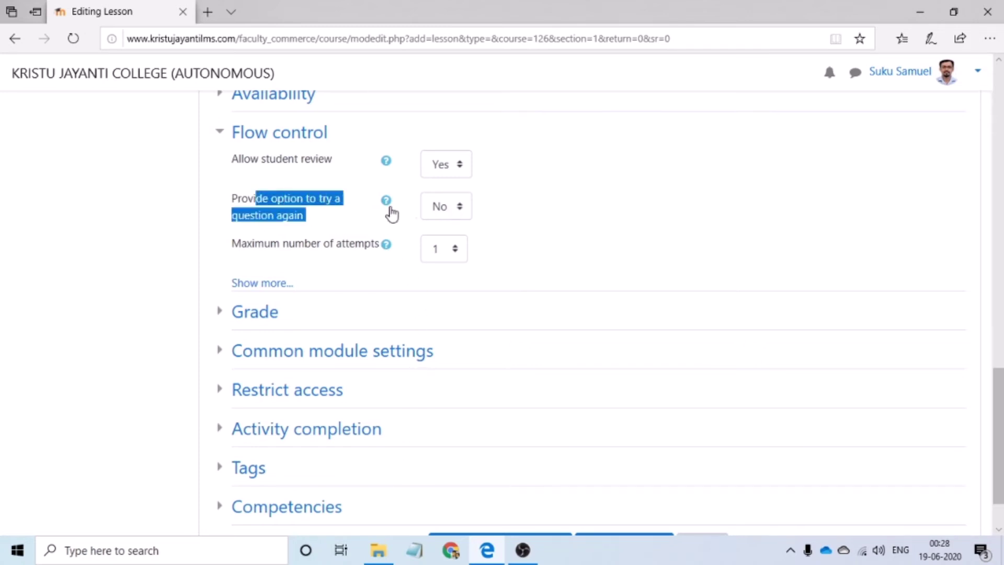
{"action": "left_click", "coordinate": [446, 215]}
{"action": "left_click", "coordinate": [442, 208]}
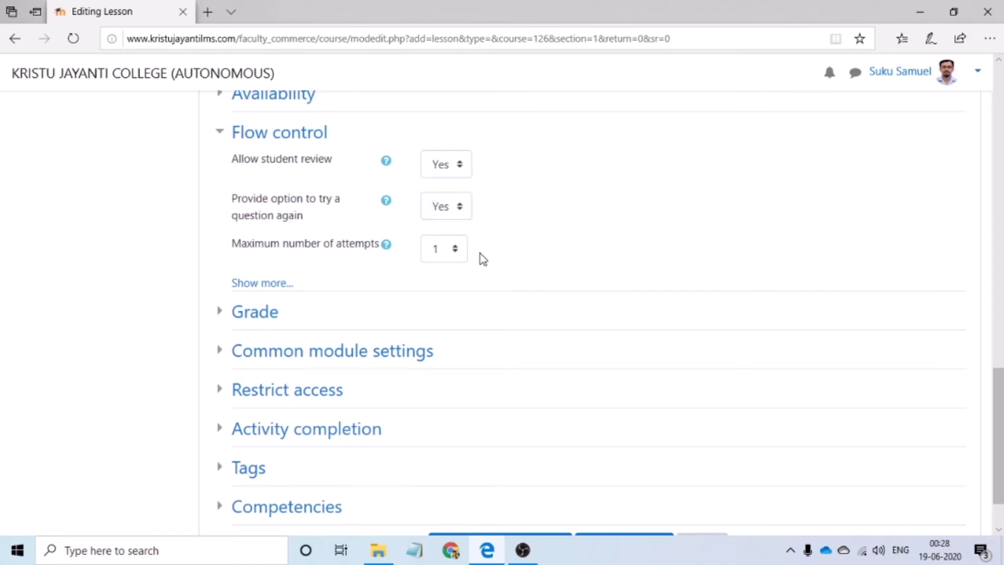
{"action": "left_click", "coordinate": [453, 250]}
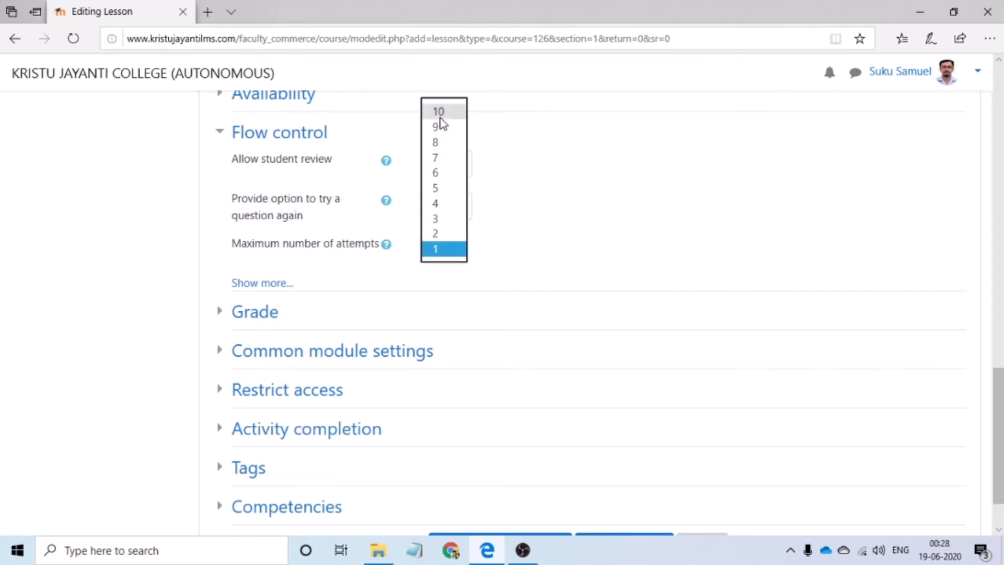
{"action": "left_click", "coordinate": [438, 112]}
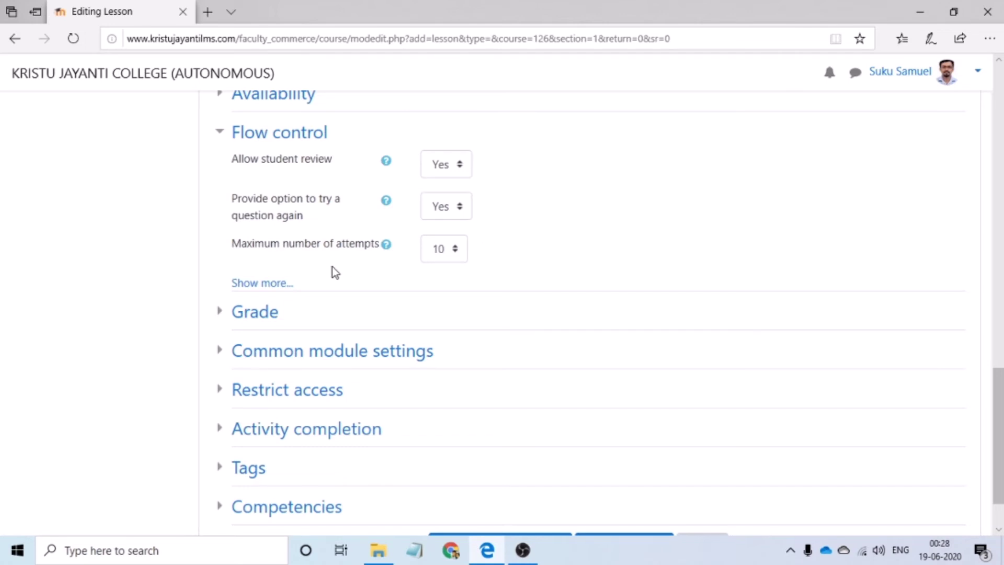
{"action": "scroll", "coordinate": [332, 267], "scroll_direction": "down", "scroll_amount": 2}
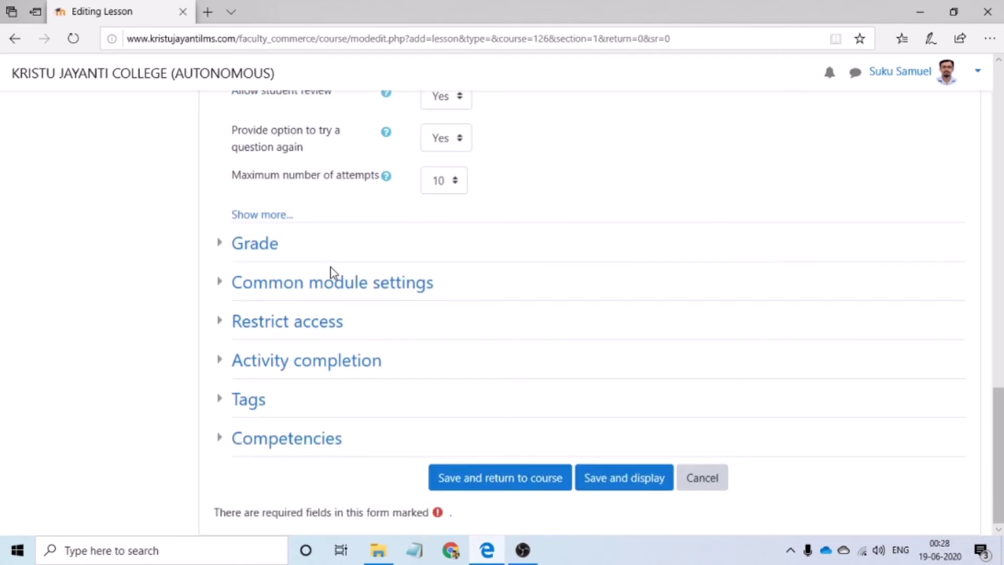
Set completion tracking to 'Show activity as complete when conditions are met'.
{"action": "left_click", "coordinate": [322, 366]}
{"action": "scroll", "coordinate": [321, 343], "scroll_direction": "down", "scroll_amount": 2}
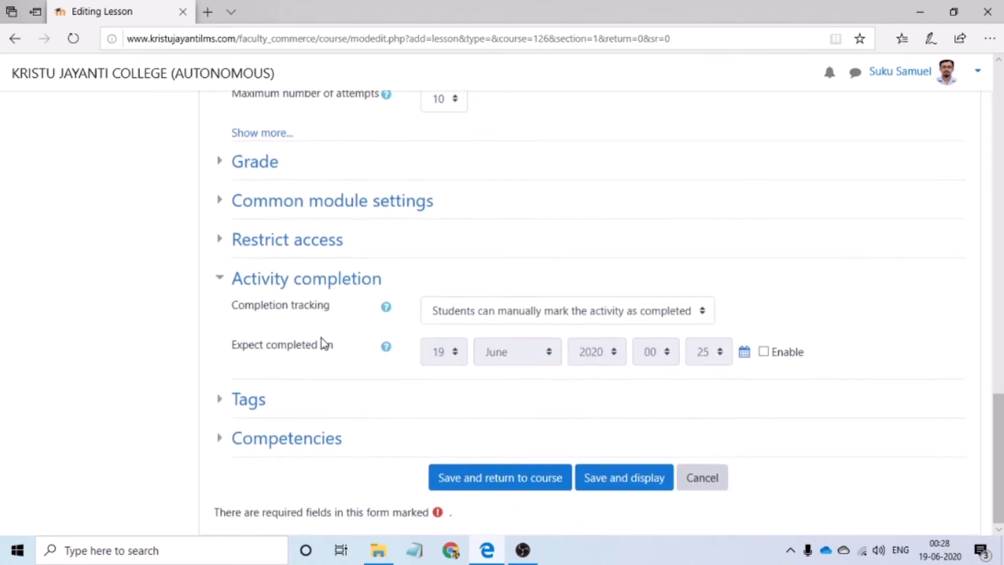
{"action": "left_click", "coordinate": [446, 312]}
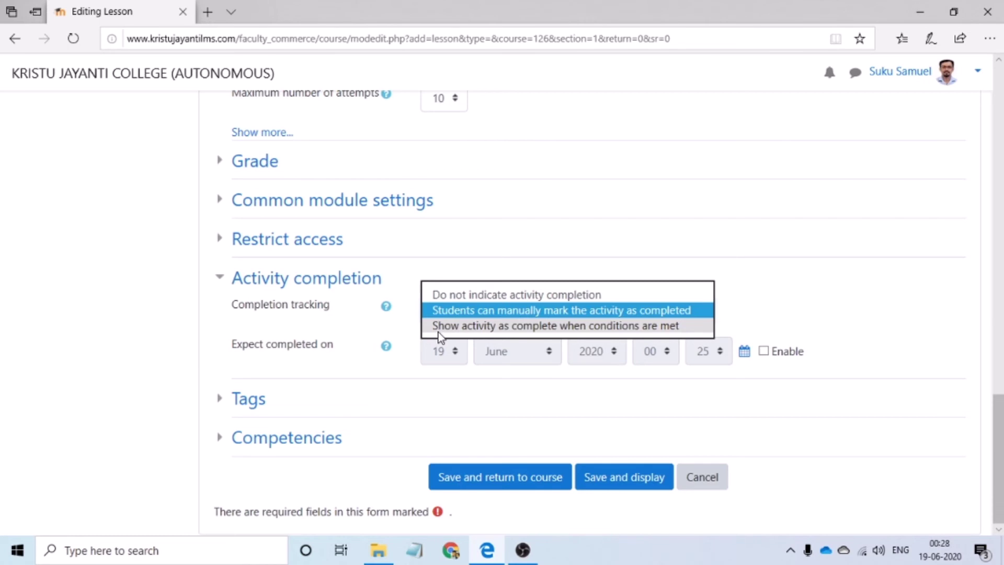
{"action": "left_click", "coordinate": [439, 328]}
{"action": "scroll", "coordinate": [445, 267], "scroll_direction": "down", "scroll_amount": 1}
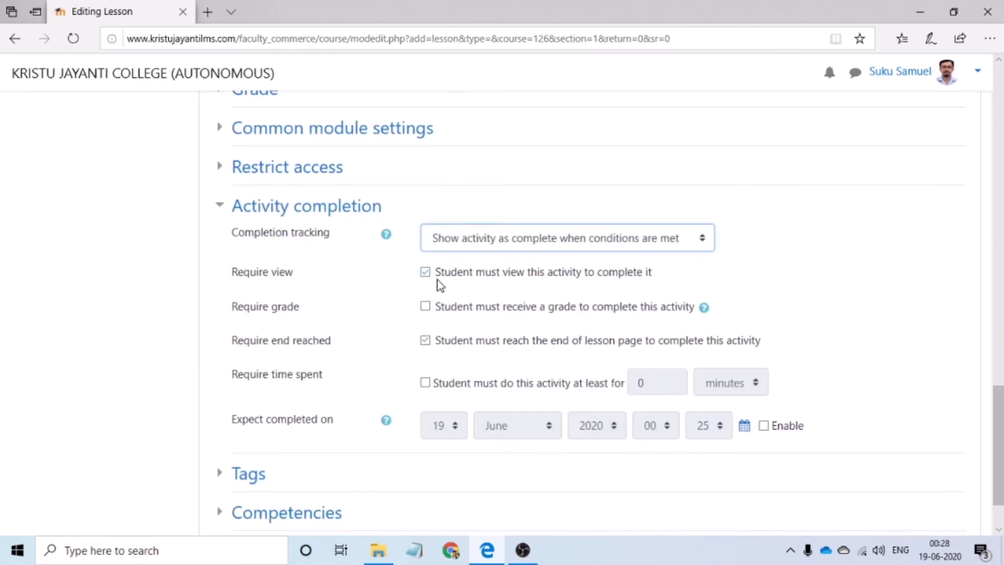
Require view, a grade, reaching the end and 45 minutes spent, then save the lesson.
{"action": "left_click_drag", "start_coordinate": [437, 280], "coordinate": [582, 280]}
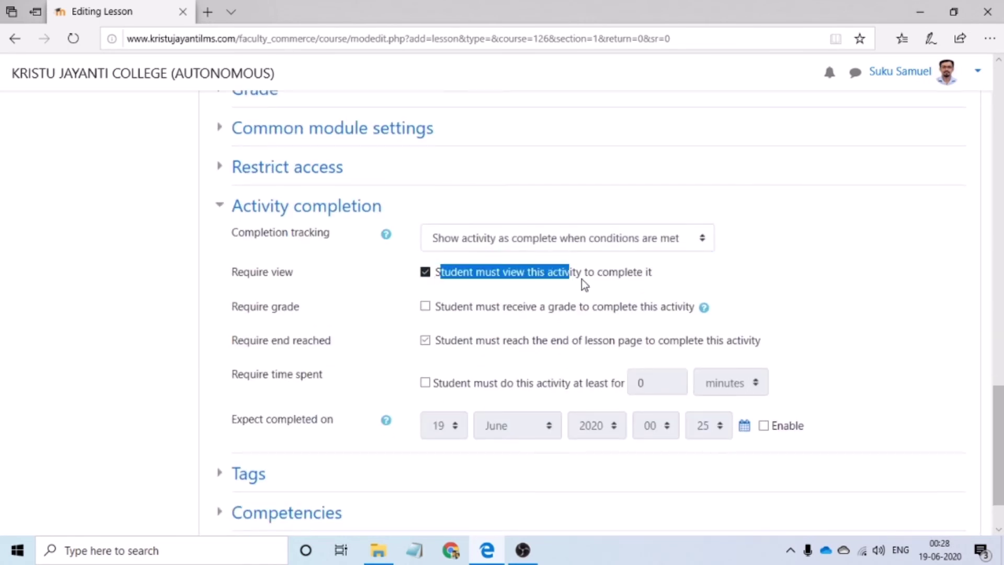
{"action": "left_click", "coordinate": [686, 285]}
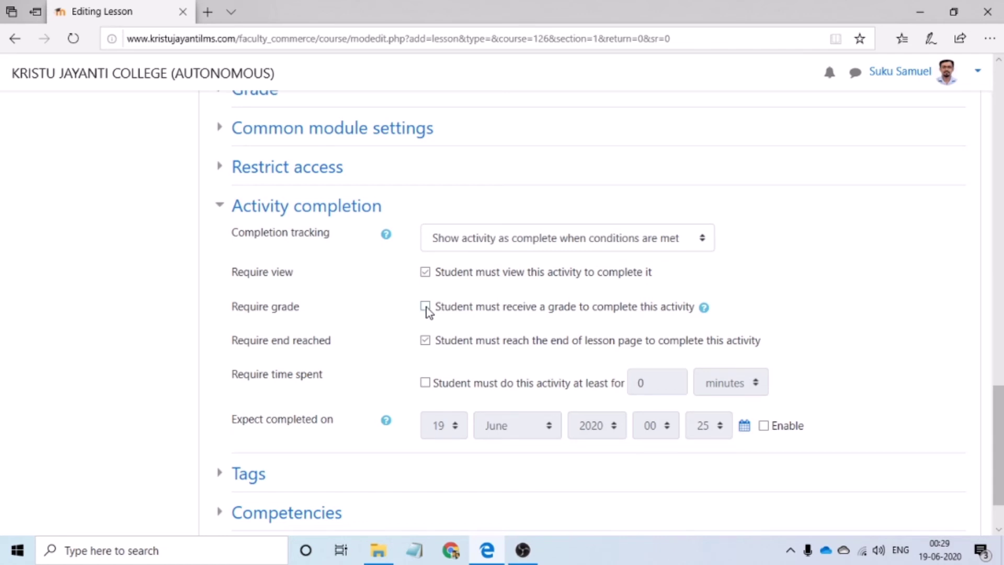
{"action": "left_click", "coordinate": [425, 307]}
{"action": "left_click", "coordinate": [425, 383]}
{"action": "double_click", "coordinate": [642, 383]}
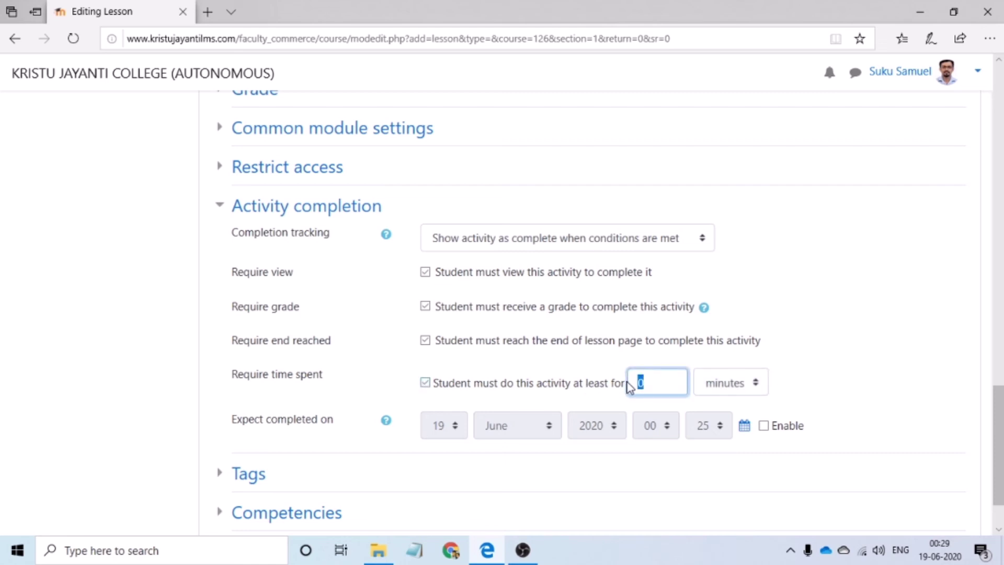
{"action": "type", "text": "45"}
{"action": "left_click", "coordinate": [813, 339]}
{"action": "scroll", "coordinate": [677, 392], "scroll_direction": "down", "scroll_amount": 2}
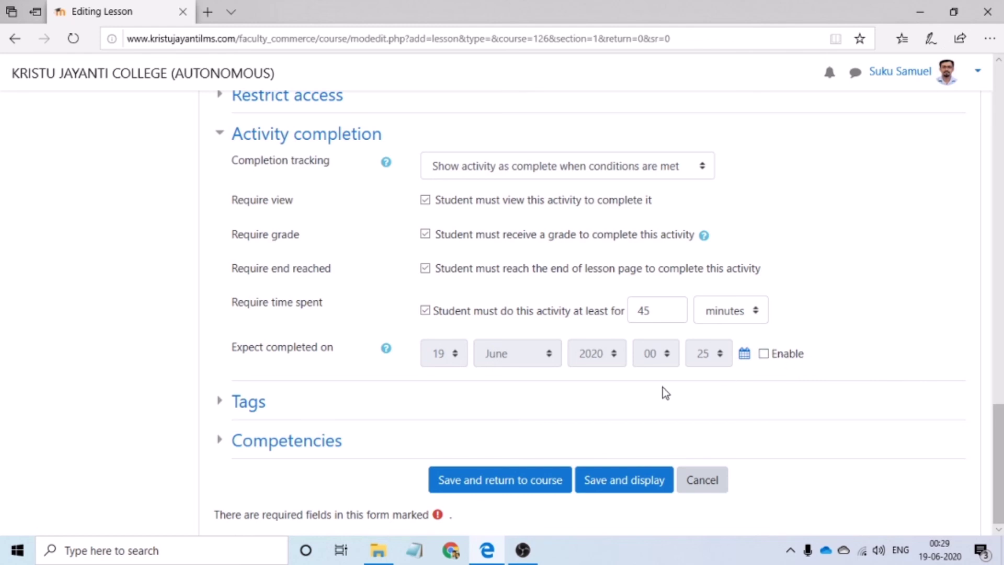
{"action": "left_click", "coordinate": [544, 489]}
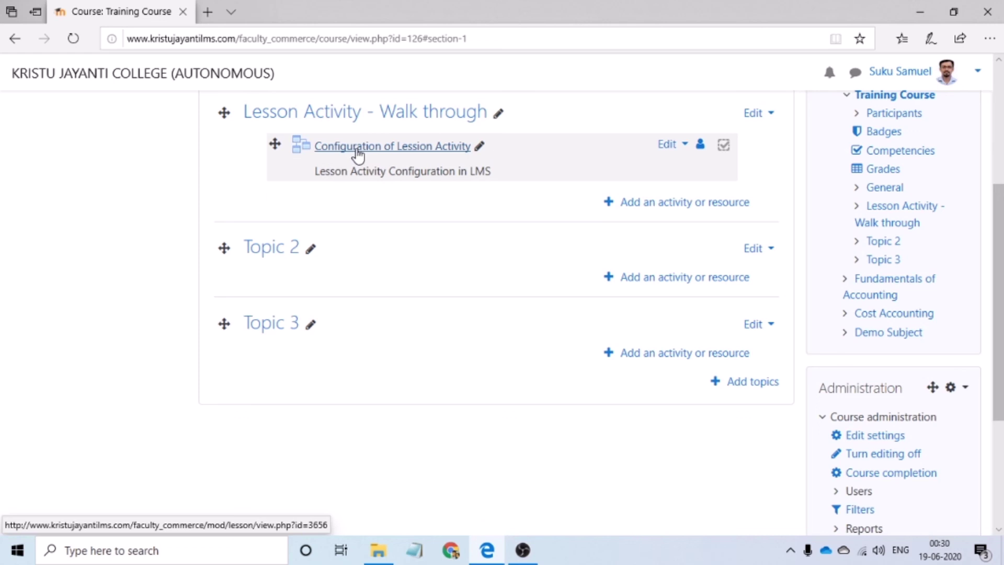
Duplicate Configuration of Lesson Activity and move the copy into Topic 2.
{"action": "left_click", "coordinate": [684, 146]}
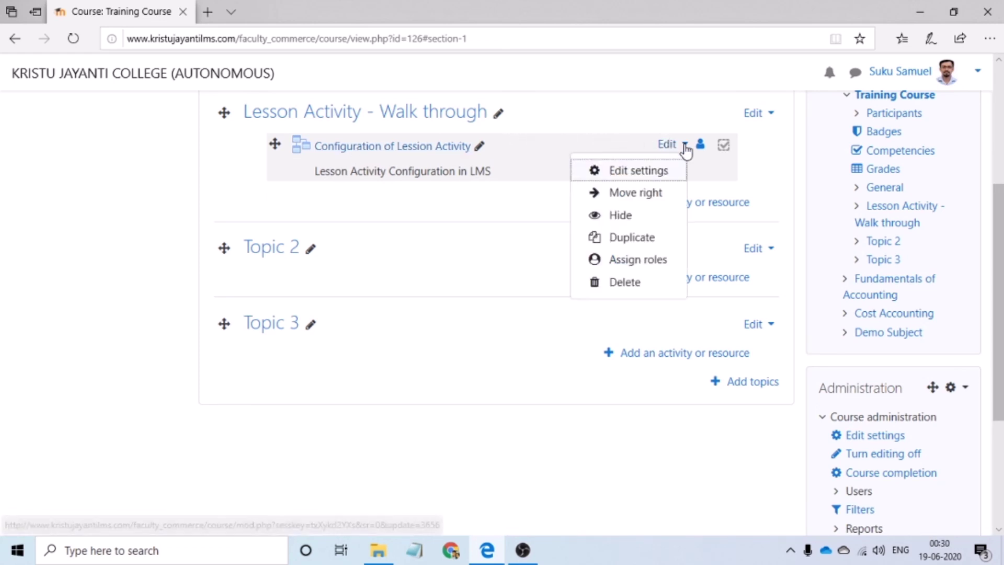
{"action": "left_click", "coordinate": [651, 244]}
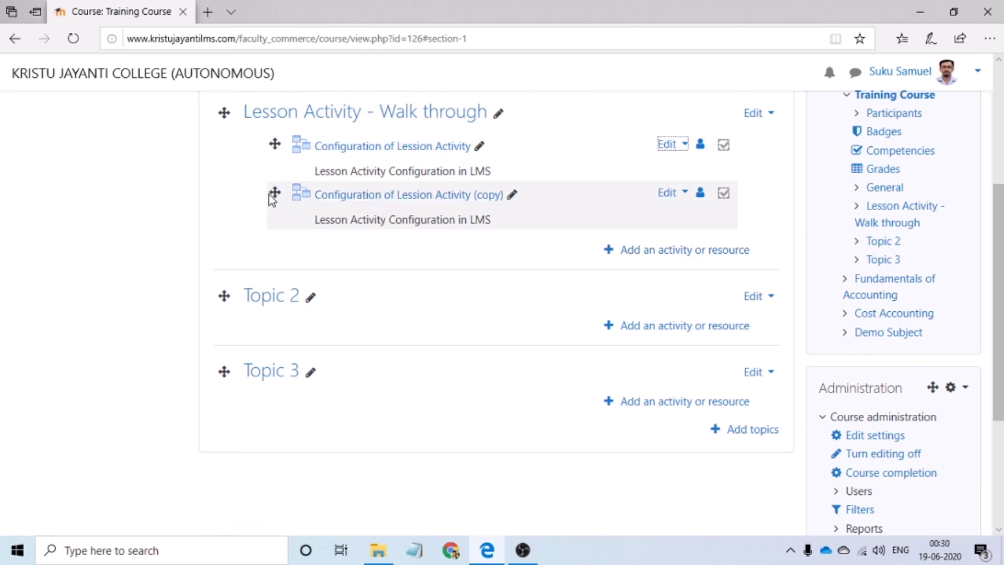
{"action": "left_click_drag", "start_coordinate": [273, 194], "coordinate": [272, 315]}
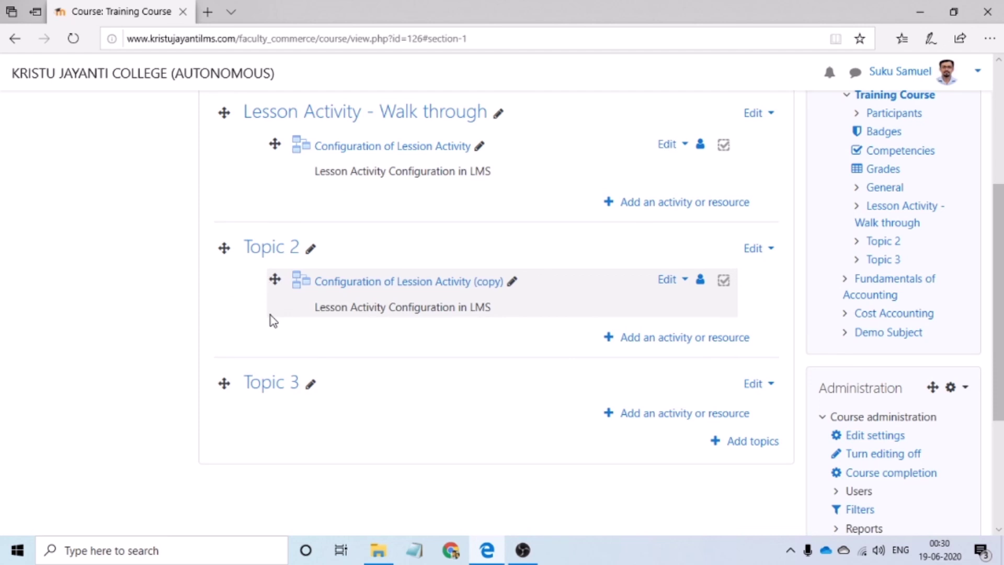